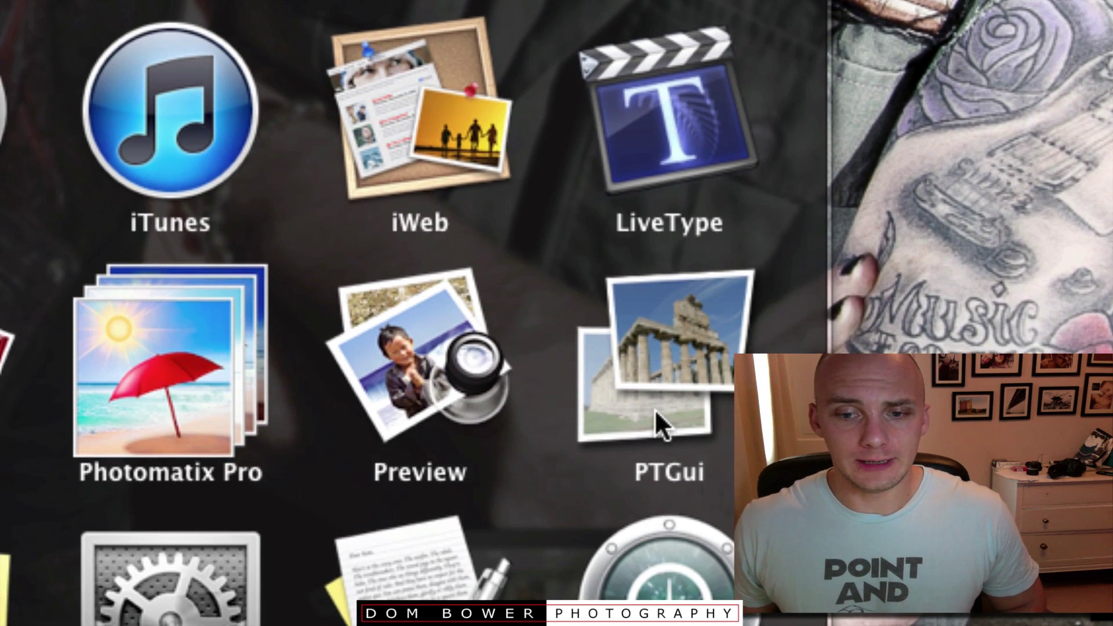
# Launch PTGui, decline the upgrade offer, and move the untitled project window left.
pyautogui.click(661, 426)
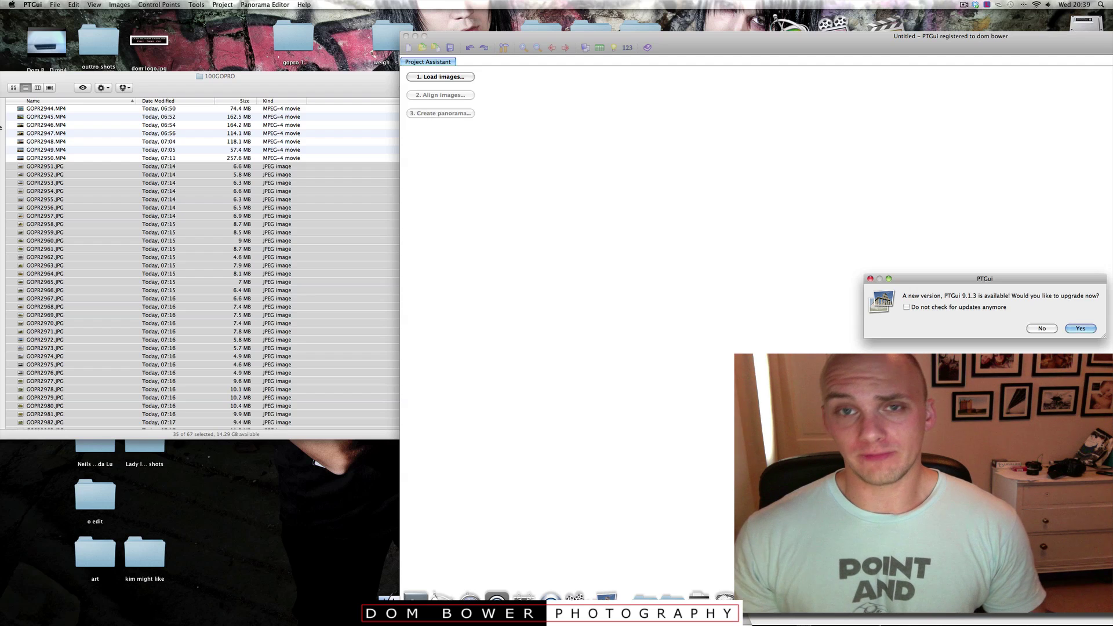
pyautogui.click(1048, 328)
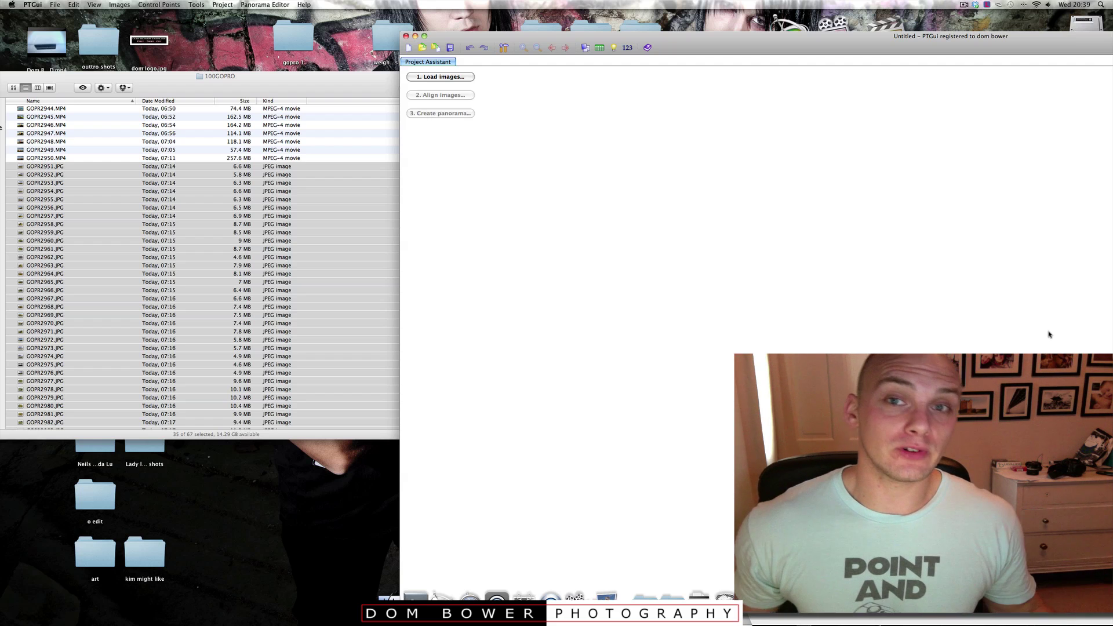
pyautogui.moveTo(764, 47); pyautogui.dragTo(478, 25)
# Load GOPR2963–GOPR2985 from the planet folder as source images, then return to the Project Assistant.
pyautogui.click(154, 54)
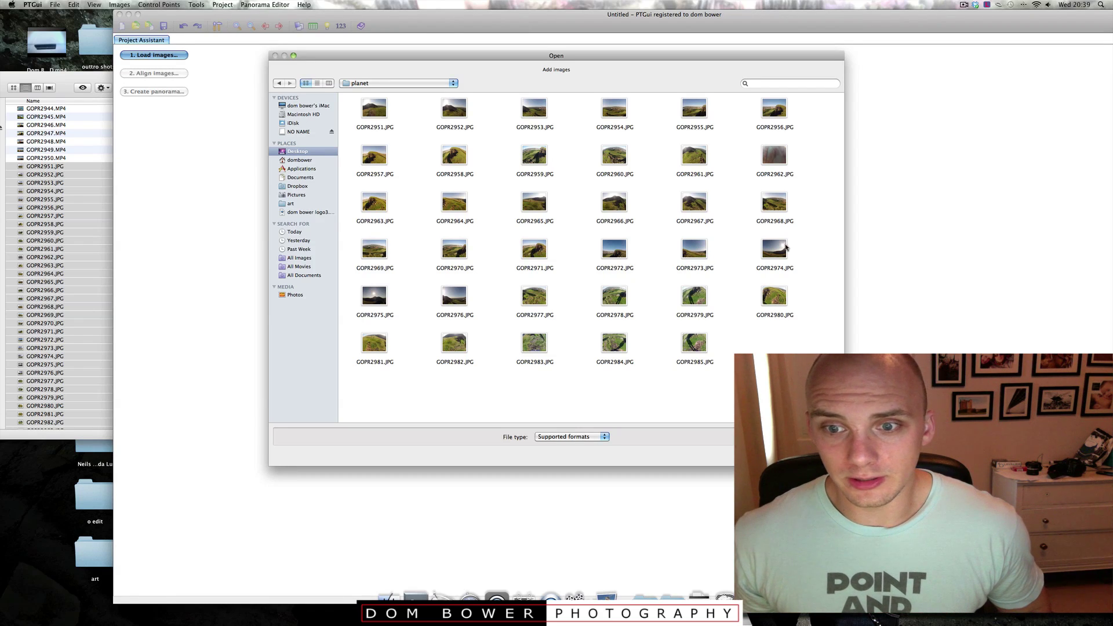
pyautogui.moveTo(805, 201); pyautogui.dragTo(365, 357)
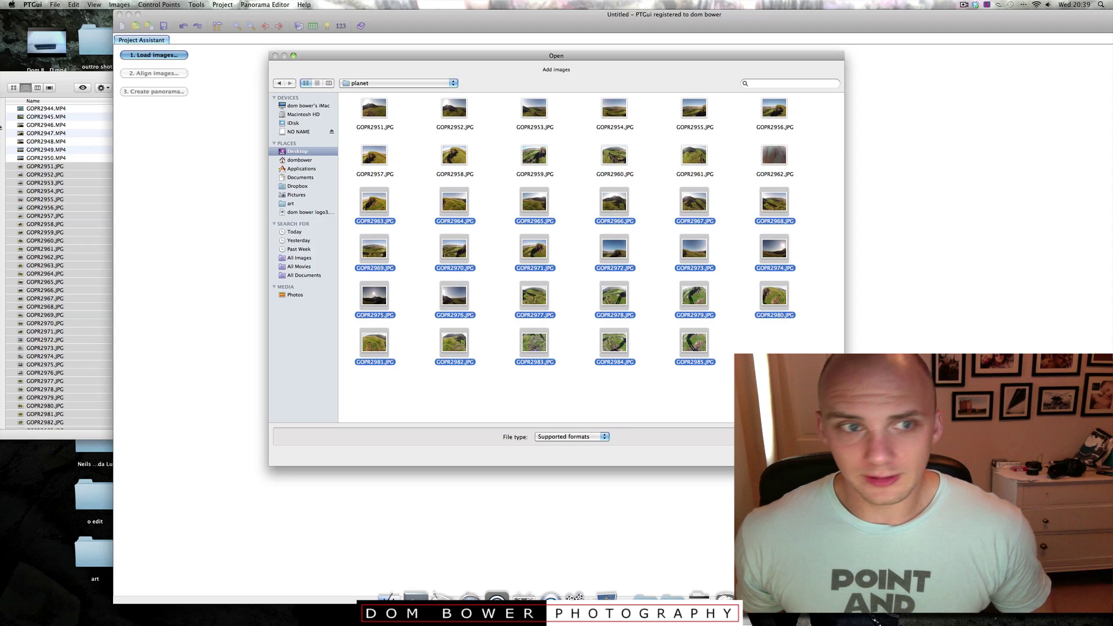
pyautogui.click(814, 452)
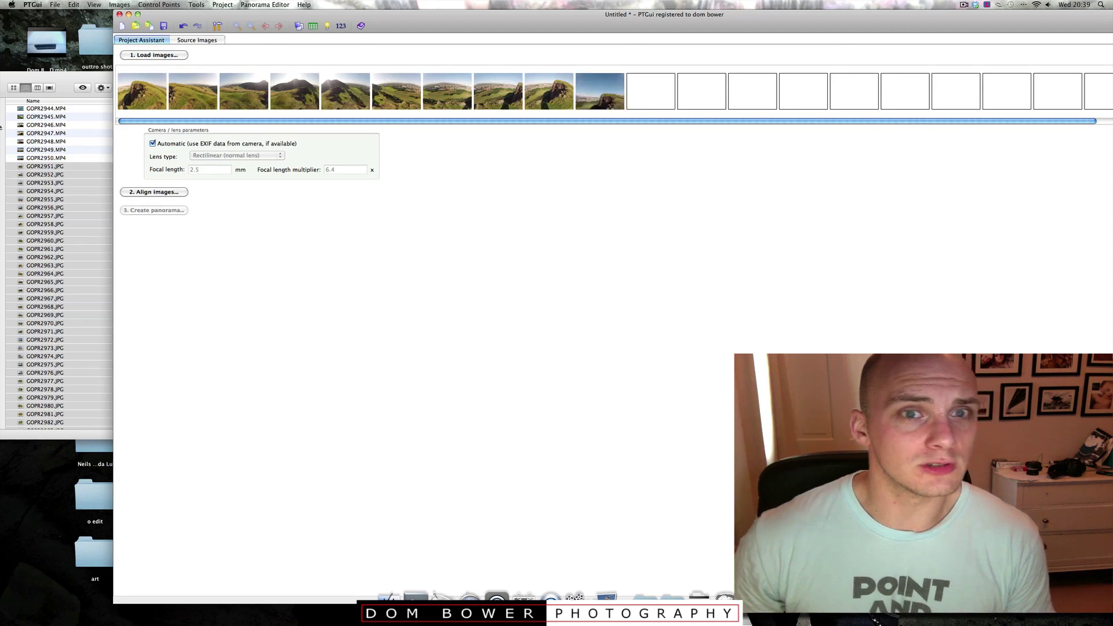
pyautogui.scroll(10, 258, 218)
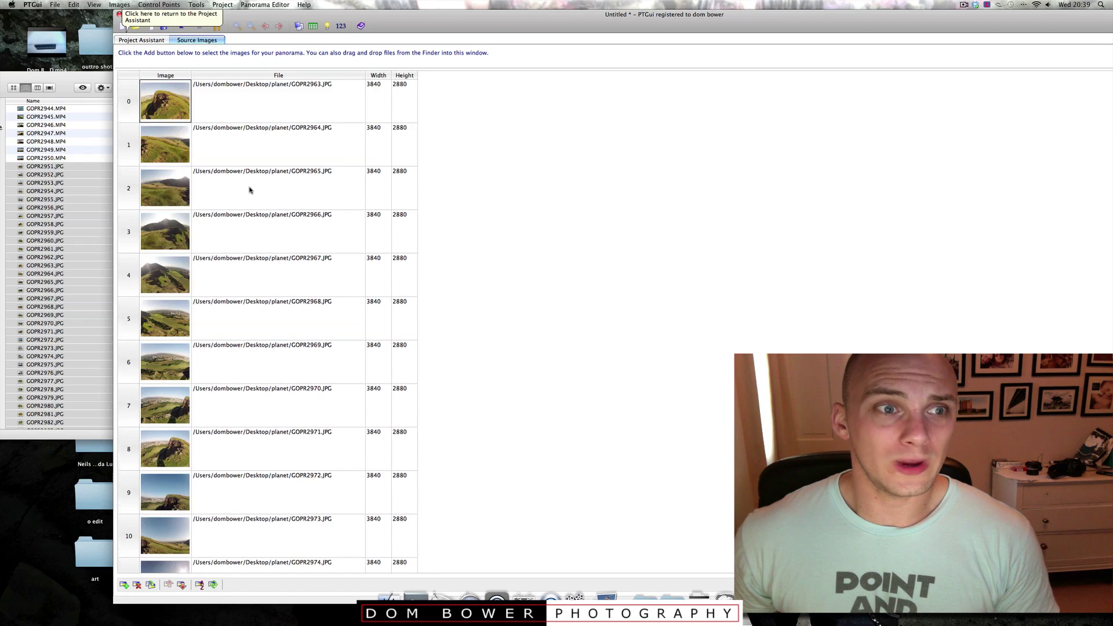
pyautogui.click(141, 40)
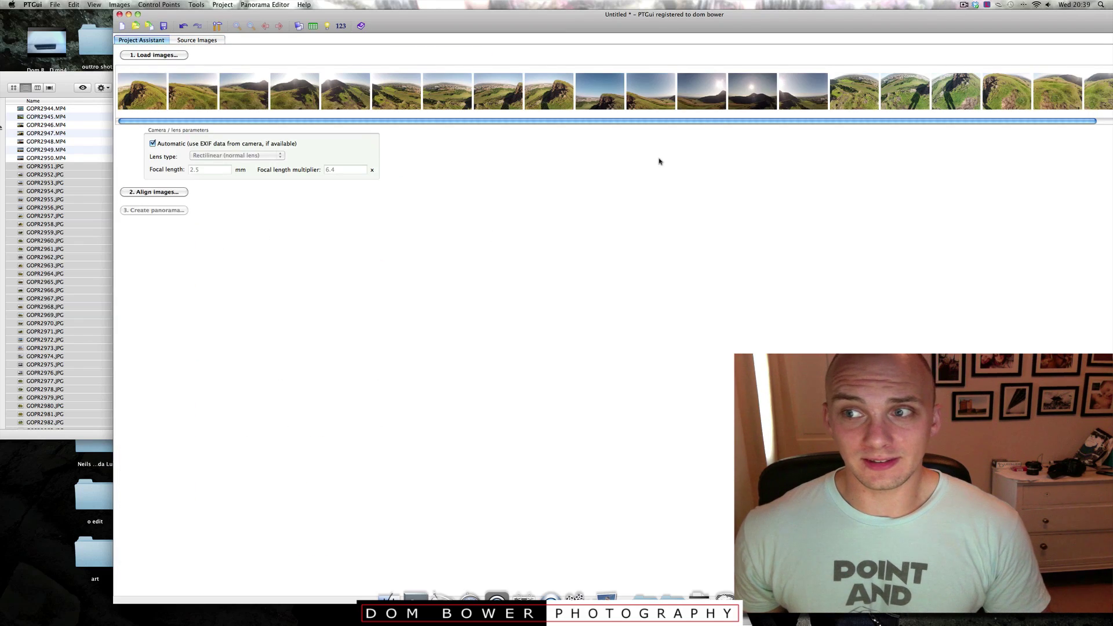
pyautogui.hscroll(5, 703, 120)
pyautogui.hscroll(-5, 704, 120)
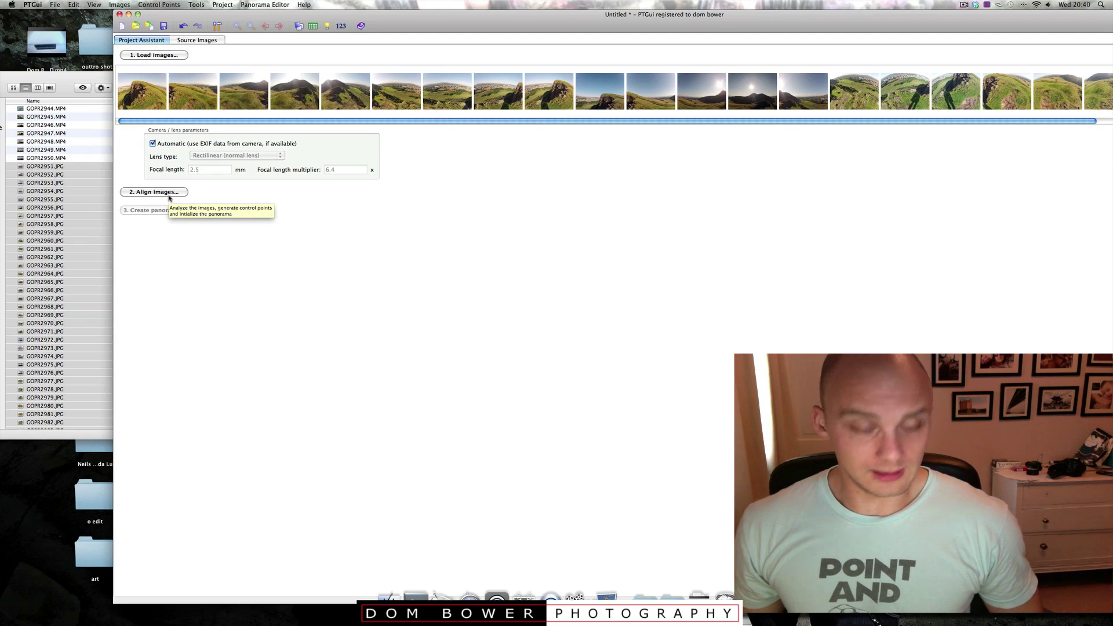
# Align the 23 loaded GoPro photos into a stitched 360° equirectangular panorama.
pyautogui.click(168, 196)
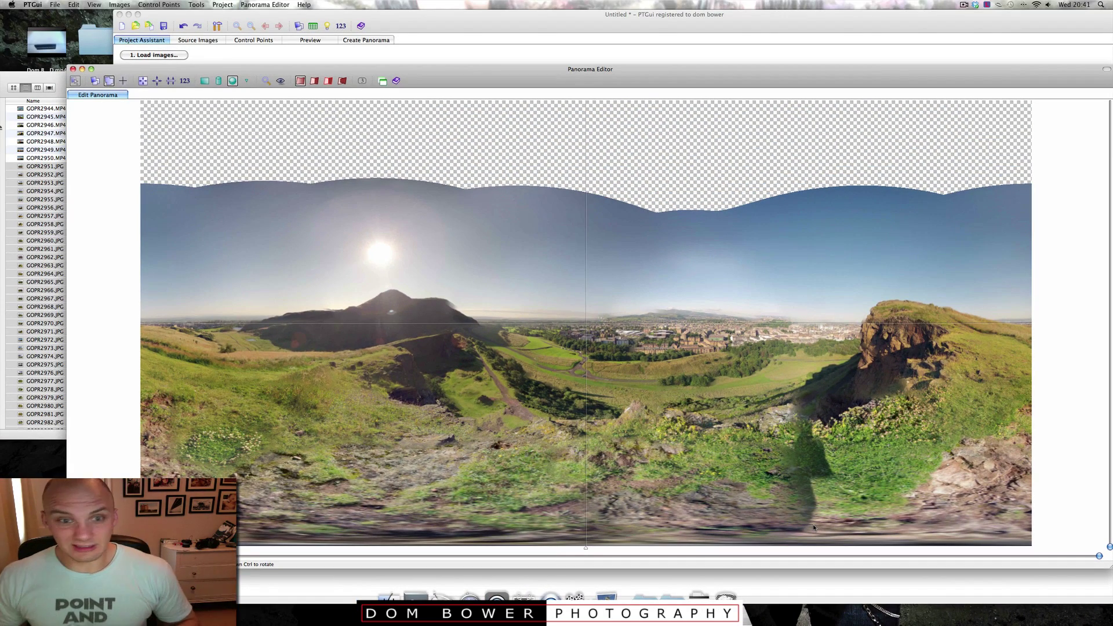
# Rotate the panorama in Little Planet view to centre the sun and hill, then restore Spherical 360 x 180 Equirectangular.
pyautogui.click(246, 80)
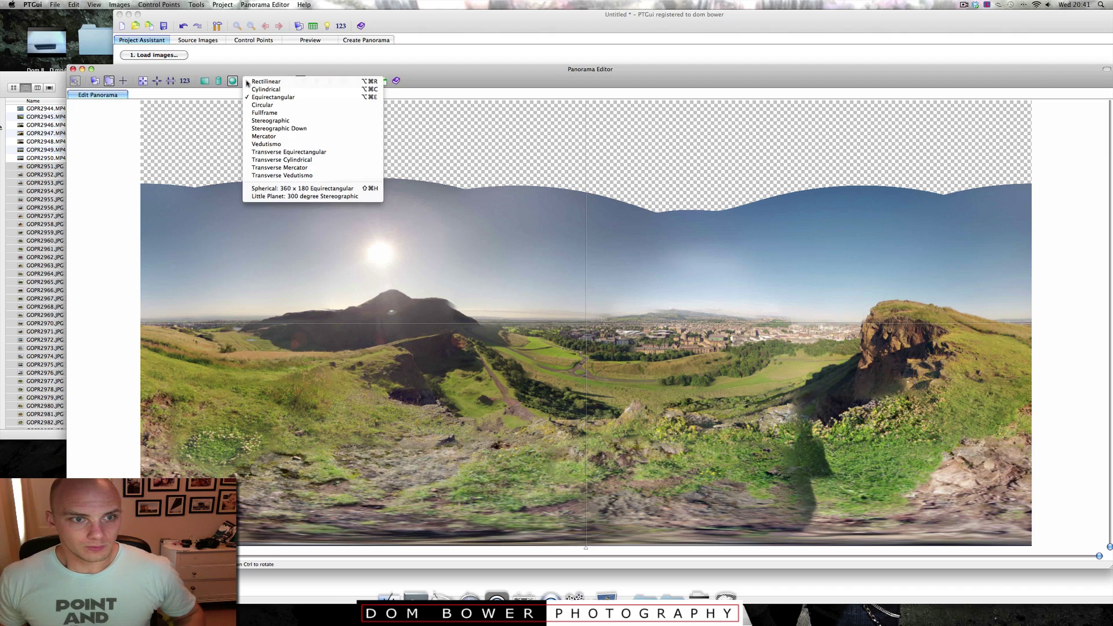
pyautogui.click(273, 196)
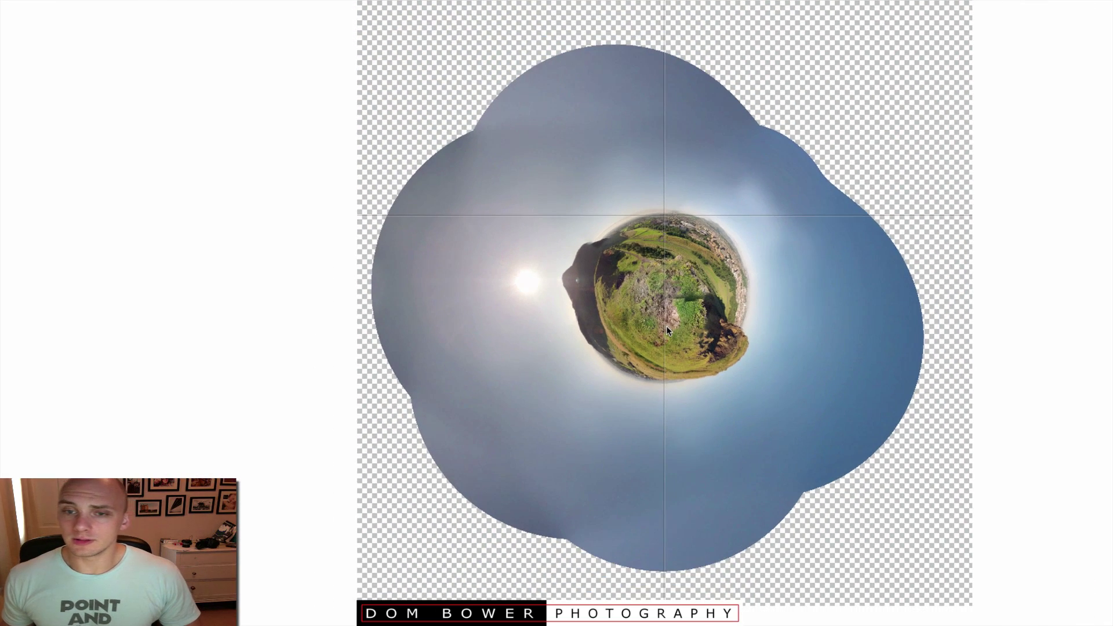
pyautogui.moveTo(666, 326); pyautogui.dragTo(584, 255)
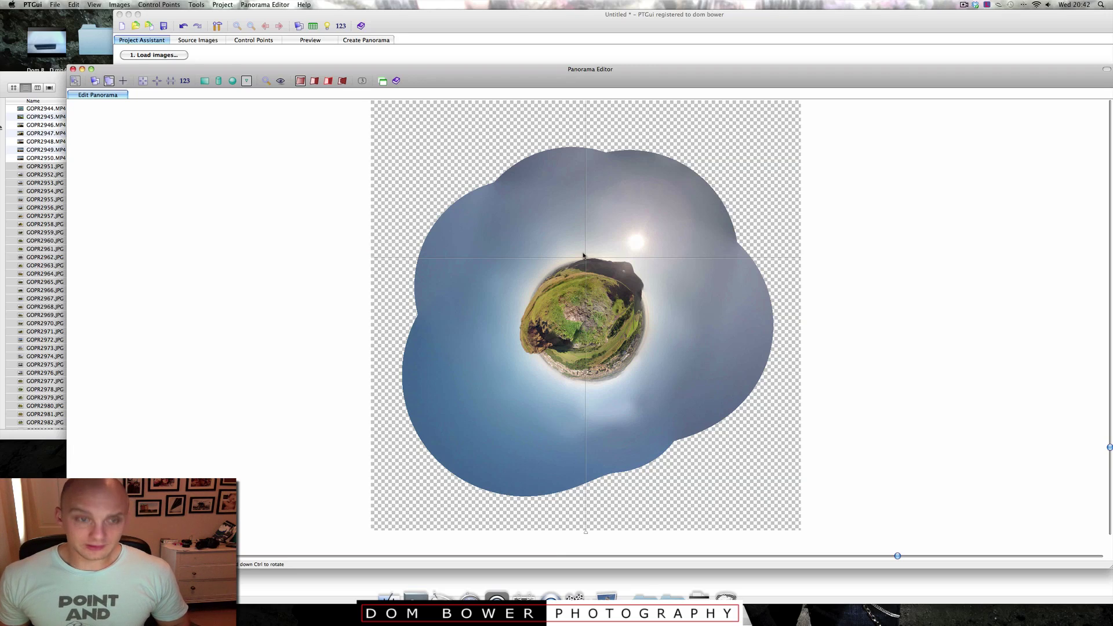
pyautogui.click(246, 81)
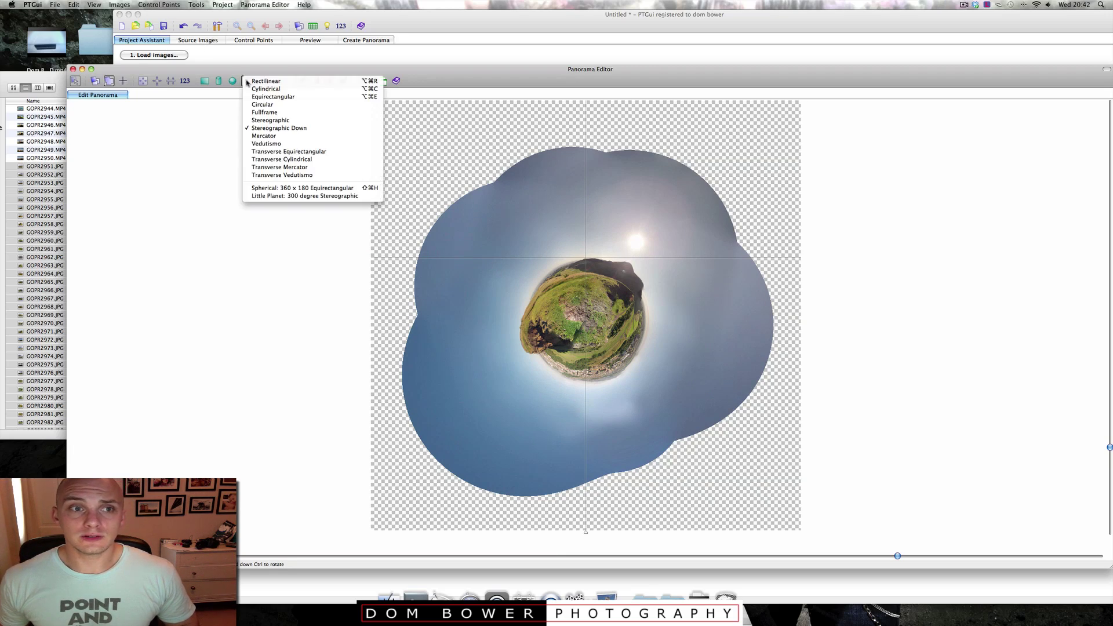
pyautogui.click(284, 189)
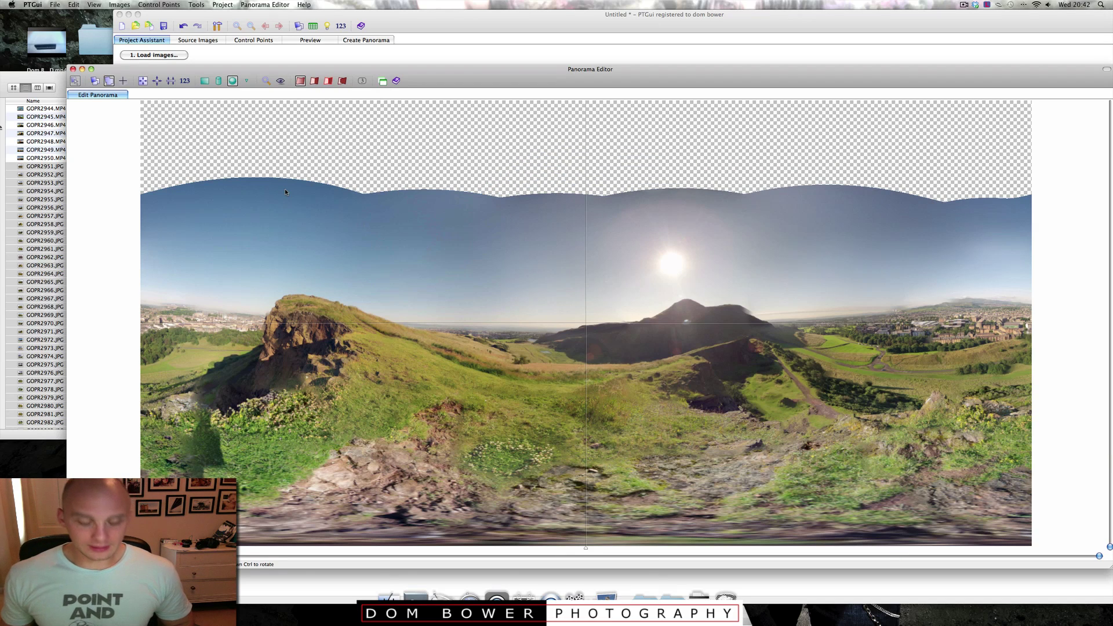
pyautogui.click(246, 83)
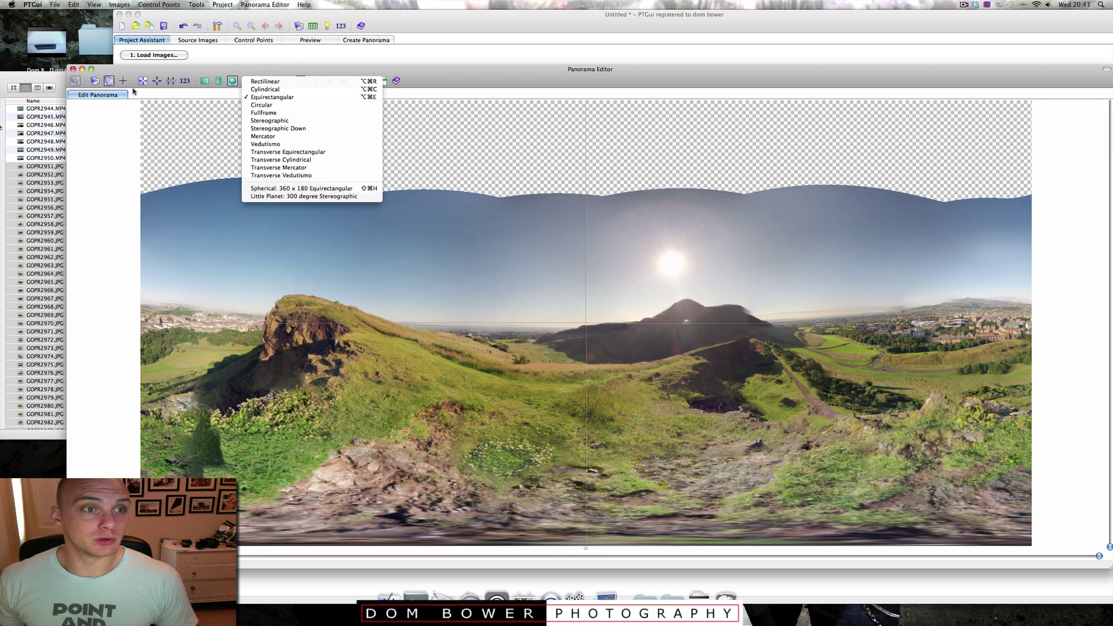
pyautogui.click(187, 72)
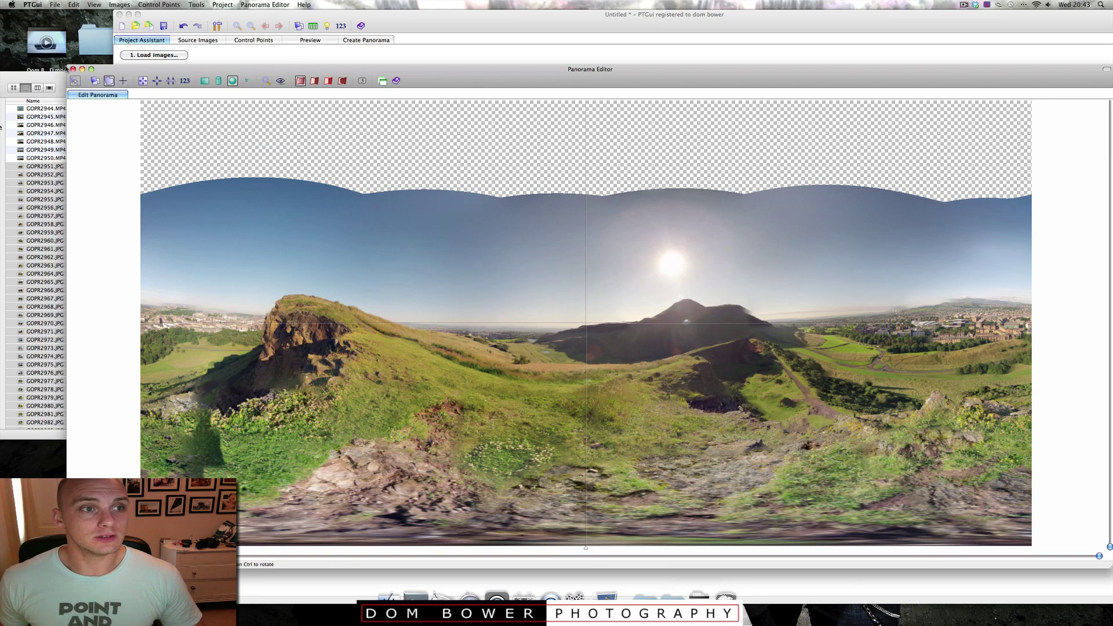
# Render the panorama at 3828 × 1914 as the blended JPEG GOPR2963 Panorama.jpg.
pyautogui.click(72, 69)
pyautogui.click(154, 235)
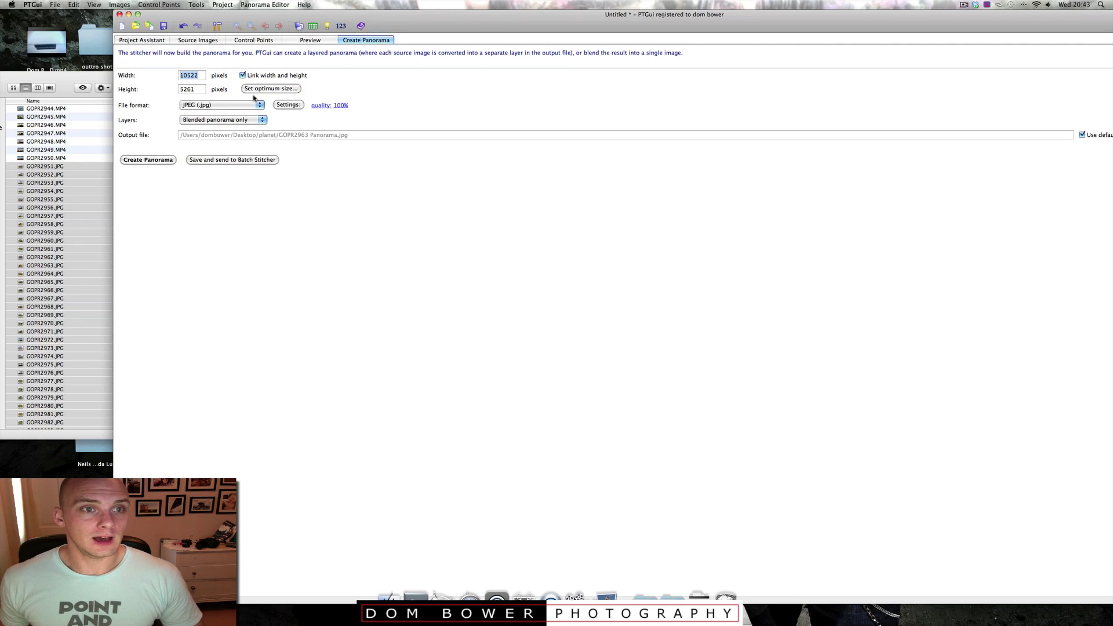
pyautogui.click(251, 89)
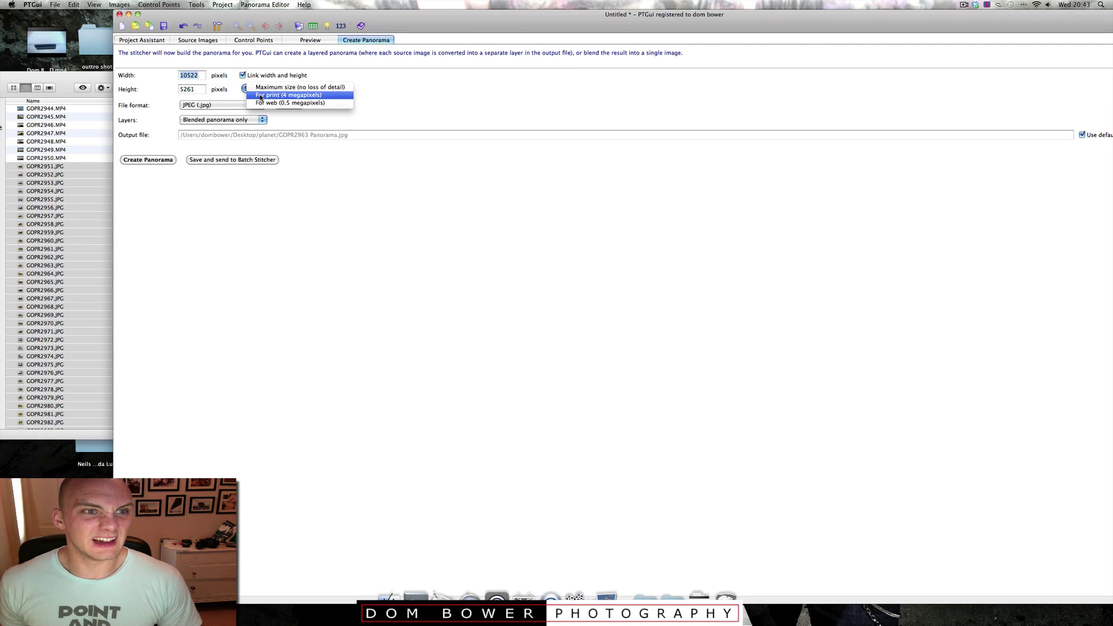
pyautogui.click(261, 96)
pyautogui.click(257, 90)
pyautogui.click(184, 78)
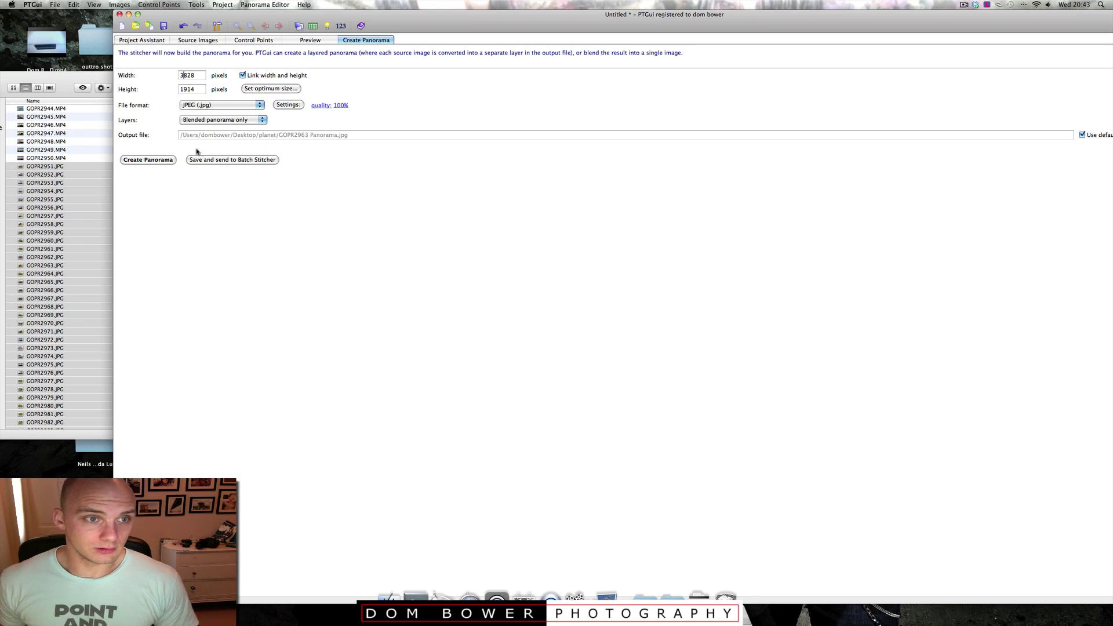
pyautogui.click(149, 161)
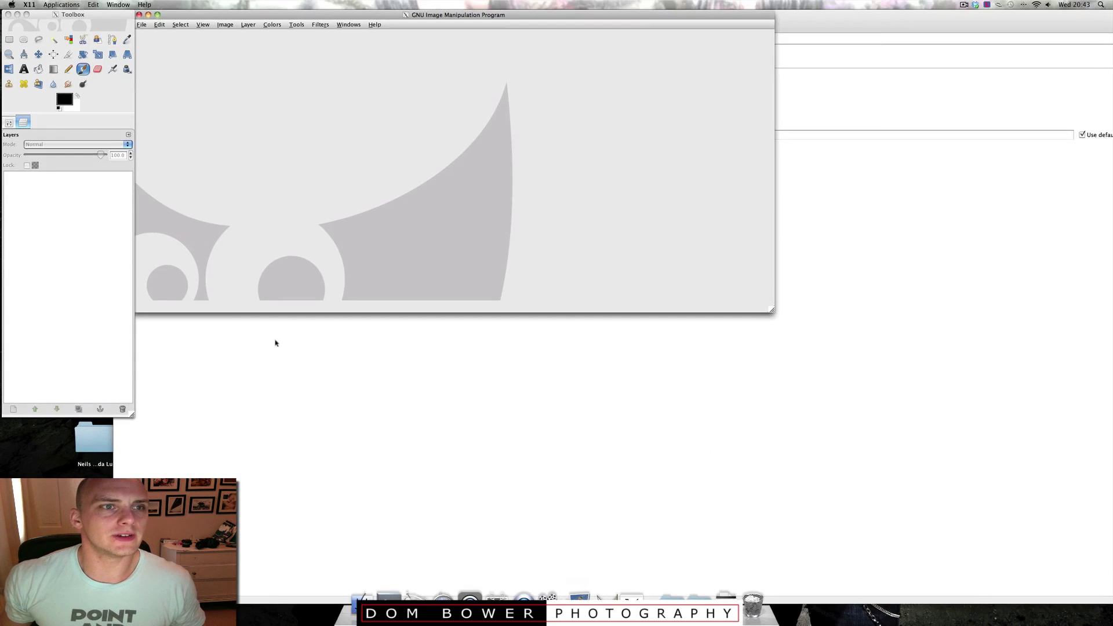
# Open the 3828 × 1914 GOPR2963 Panorama.jpg in GIMP.
pyautogui.moveTo(251, 19); pyautogui.dragTo(268, 18)
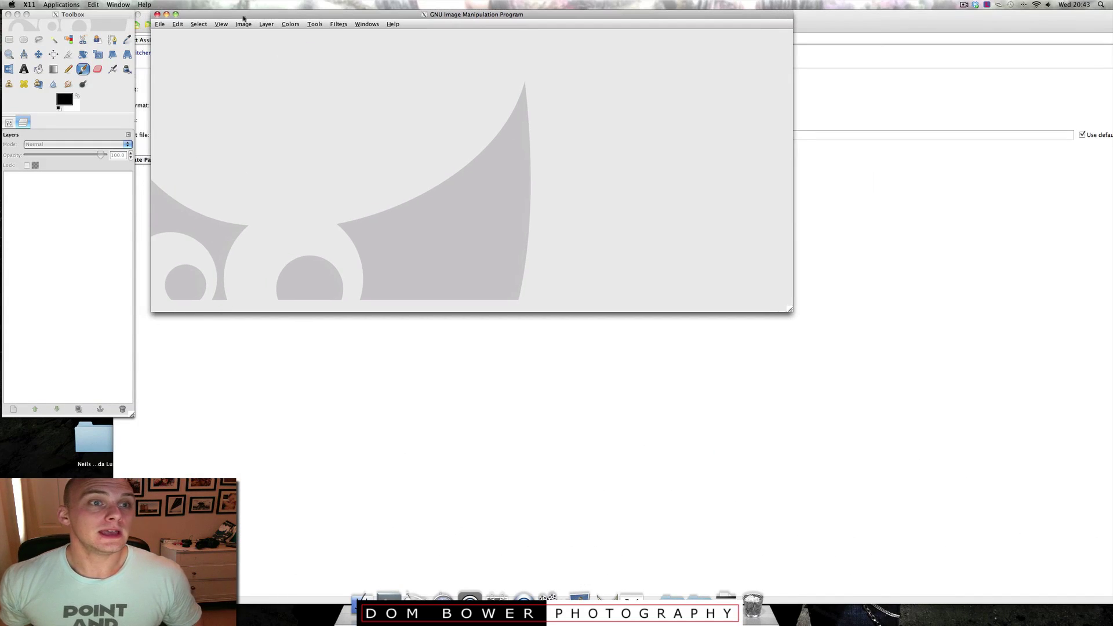
pyautogui.click(159, 24)
pyautogui.click(174, 51)
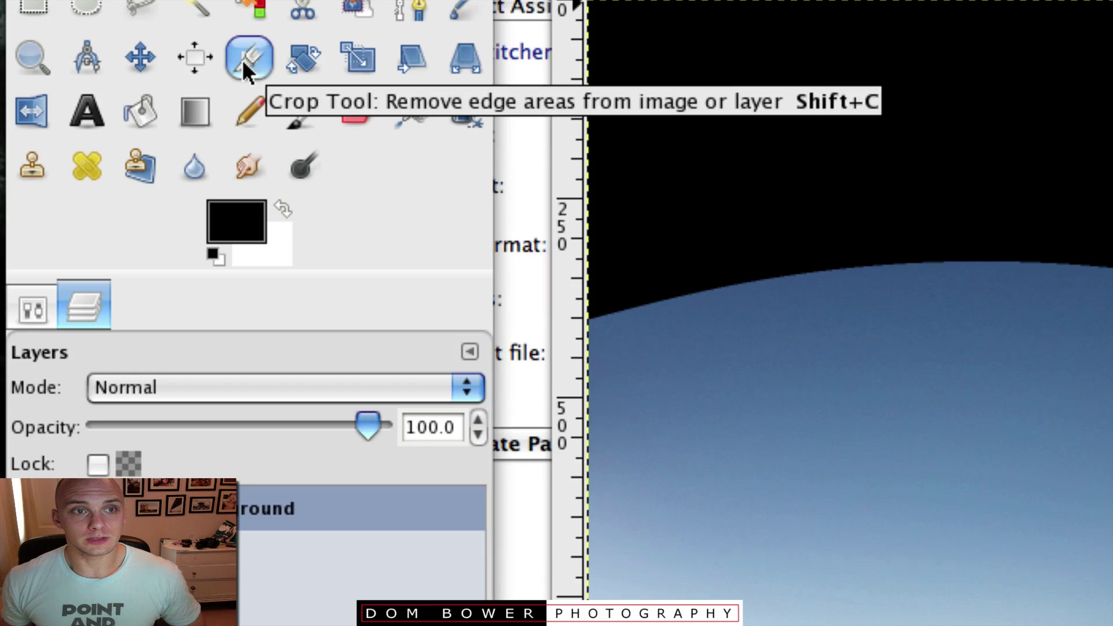
# Crop the panorama to 3828 × 1484, lowering the top edge to the sky line to drop the black band.
pyautogui.click(241, 60)
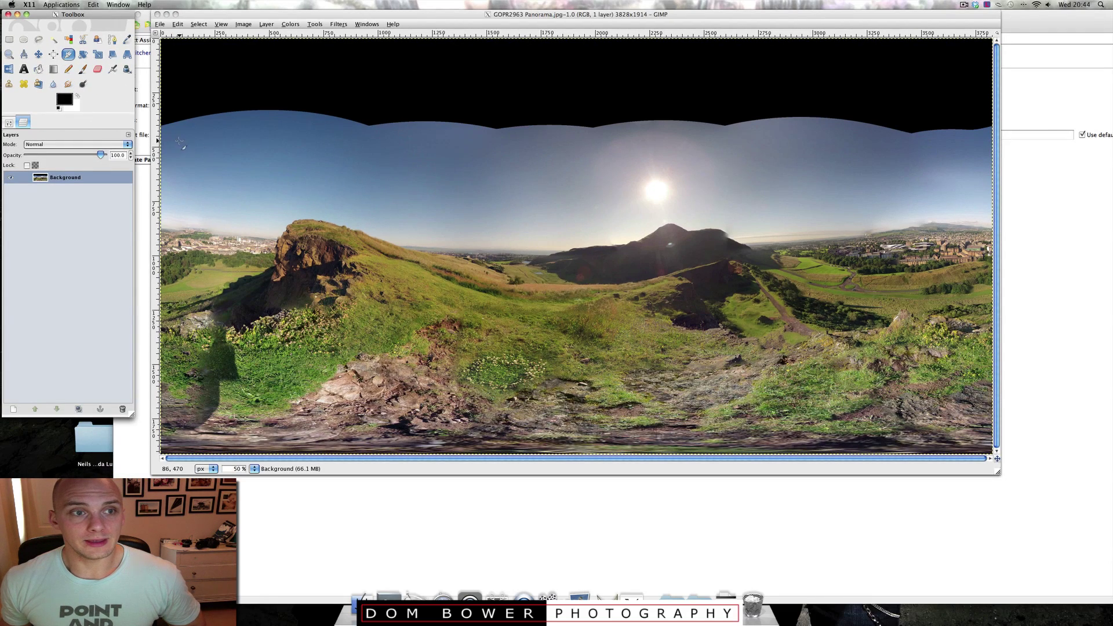
pyautogui.click(166, 135)
pyautogui.moveTo(165, 133); pyautogui.dragTo(996, 471)
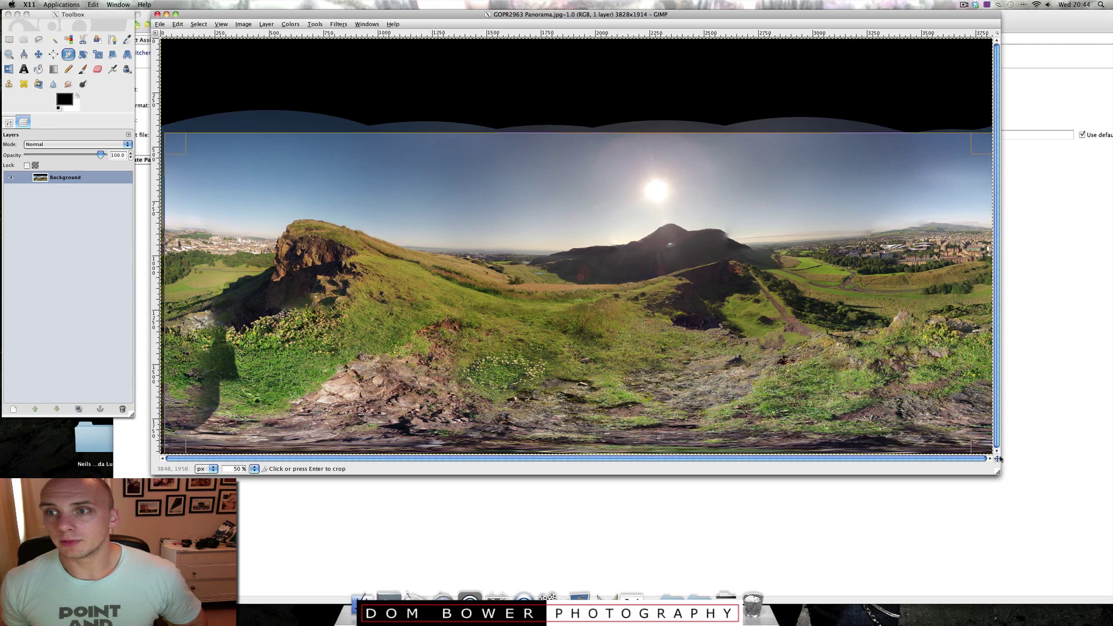
pyautogui.moveTo(984, 145); pyautogui.dragTo(984, 146)
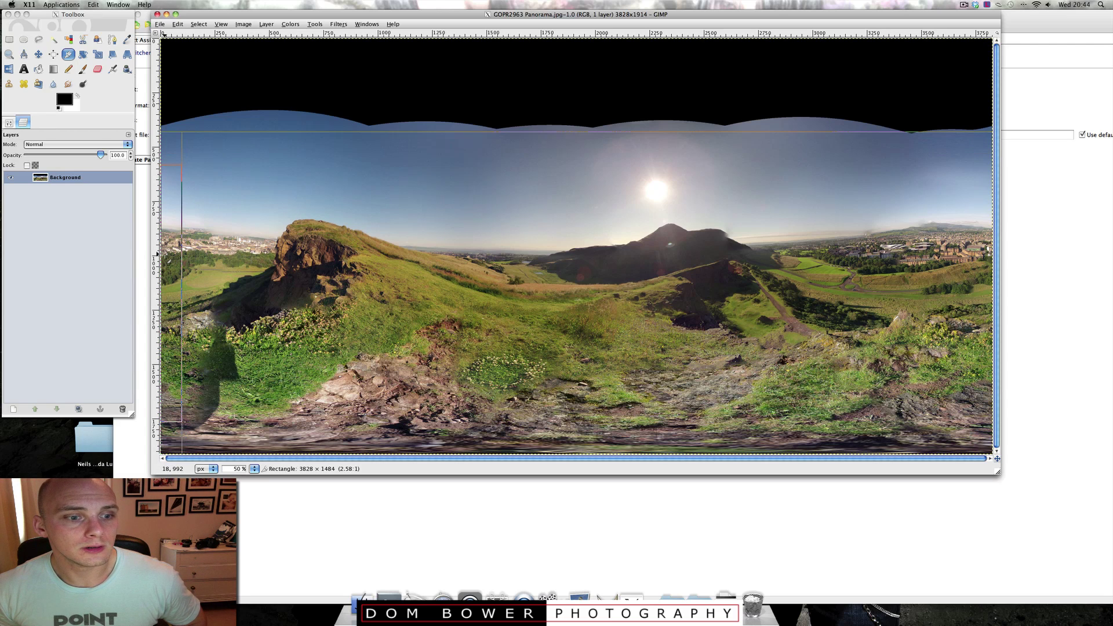
pyautogui.press('Return')
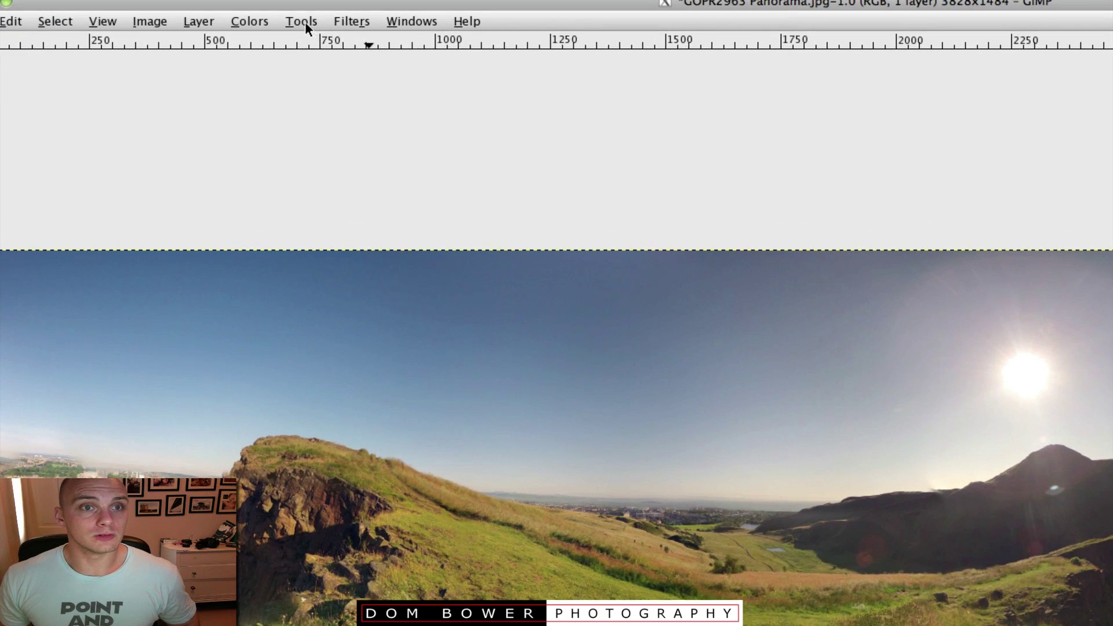
# Apply Polar Coordinates with Map from top off and To polar on, at 100% depth and 0 offset.
pyautogui.click(316, 24)
pyautogui.moveTo(339, 21)
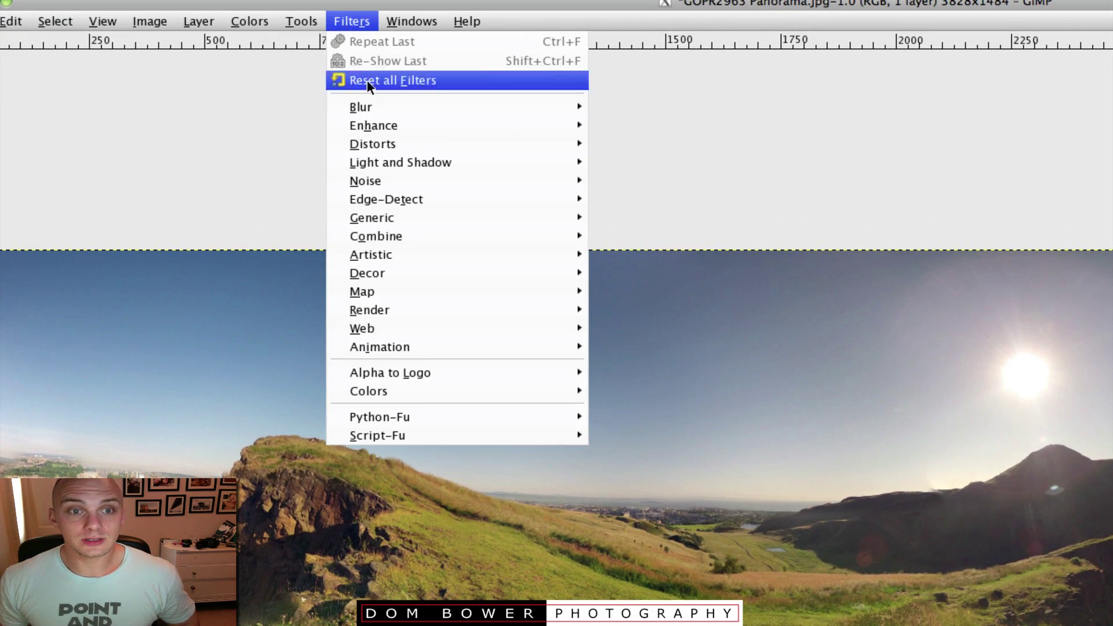
pyautogui.moveTo(385, 144)
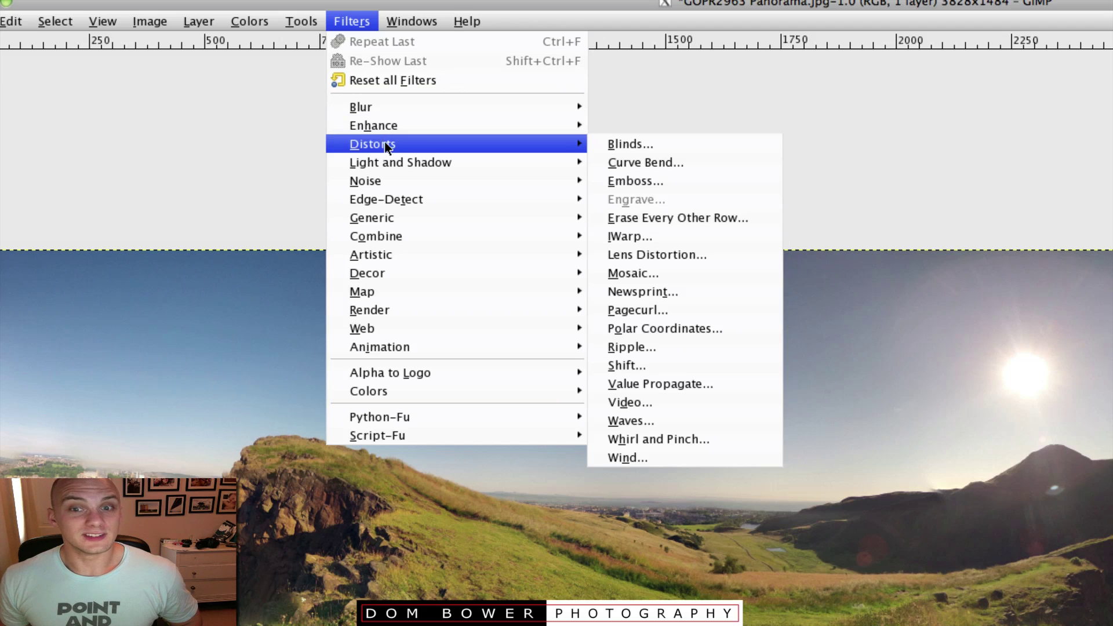
pyautogui.click(670, 324)
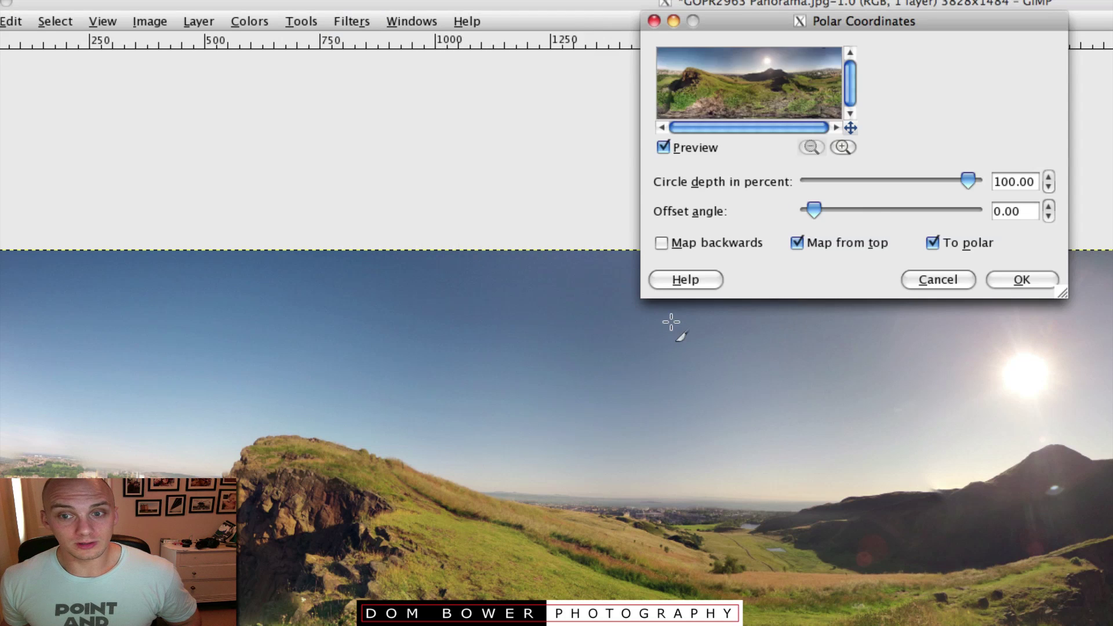
pyautogui.click(796, 241)
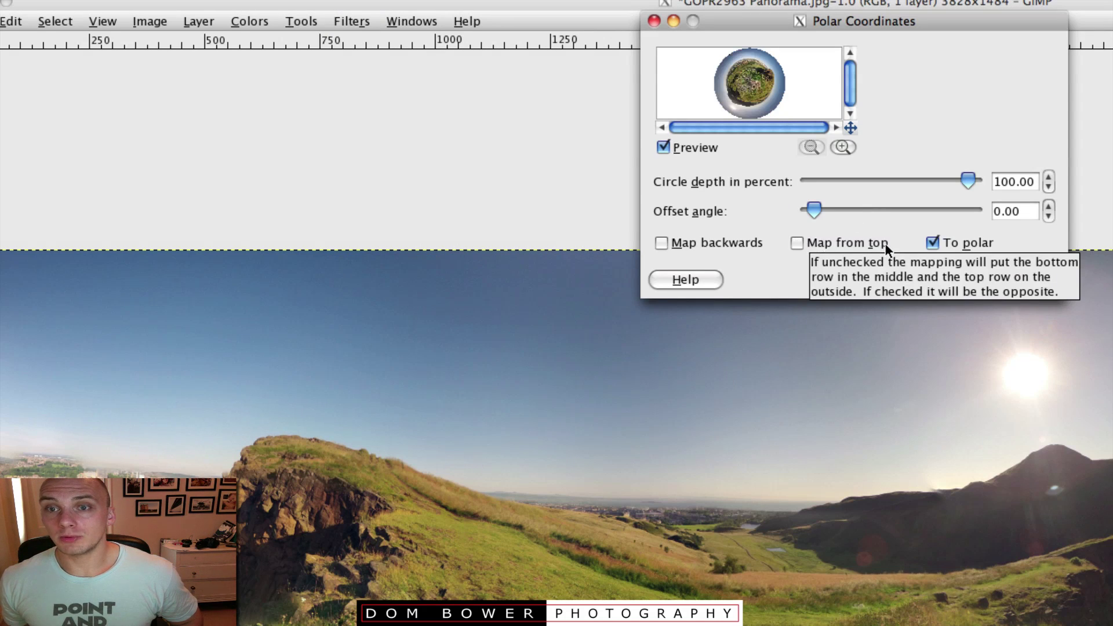
pyautogui.click(797, 242)
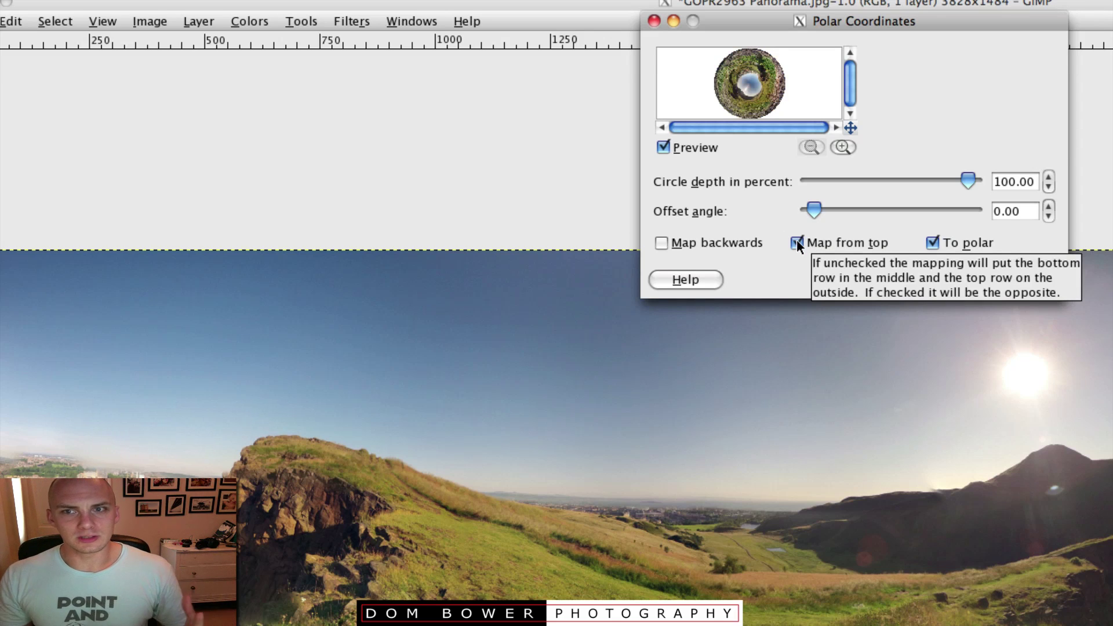
pyautogui.click(797, 241)
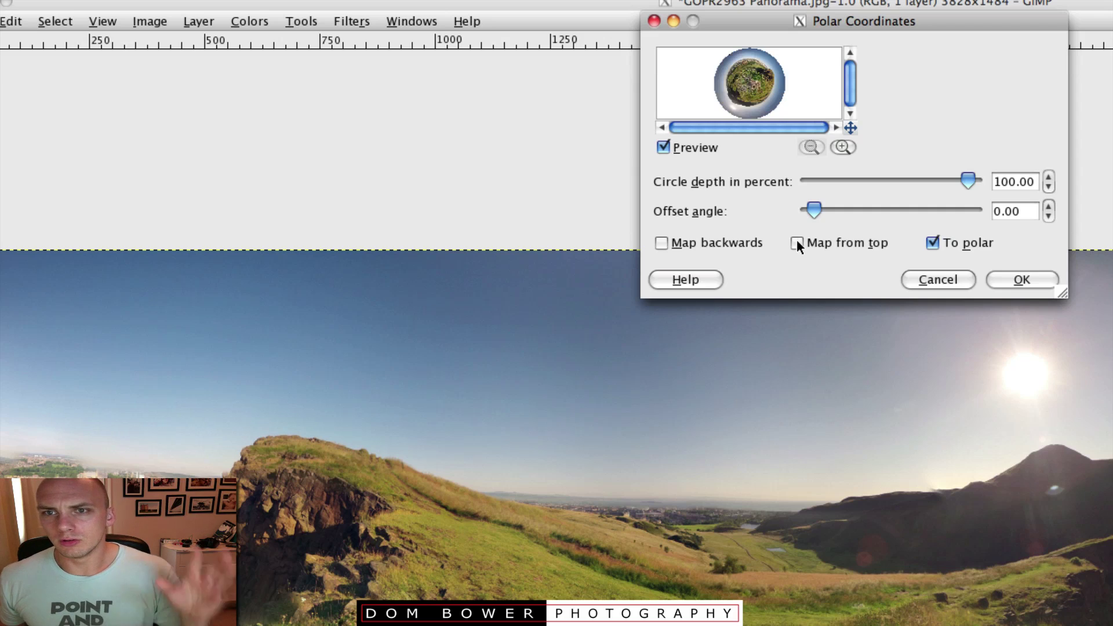
pyautogui.click(1012, 278)
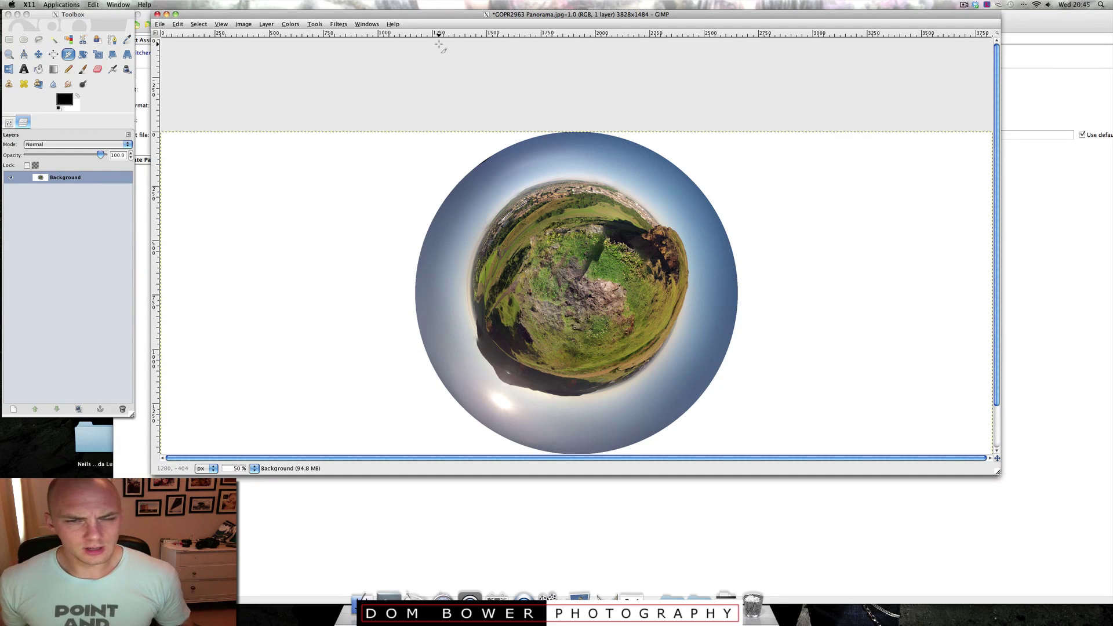
# Crop to a 1484 × 1484 square, snapping the top-left corner and left edge around the planet.
pyautogui.click(68, 54)
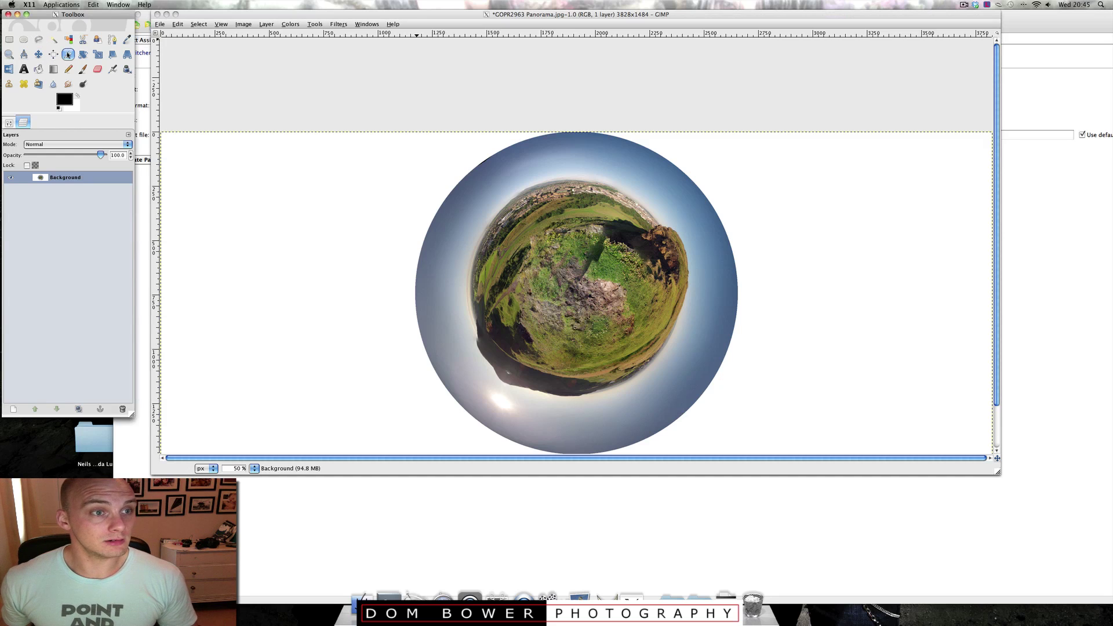
pyautogui.click(421, 141)
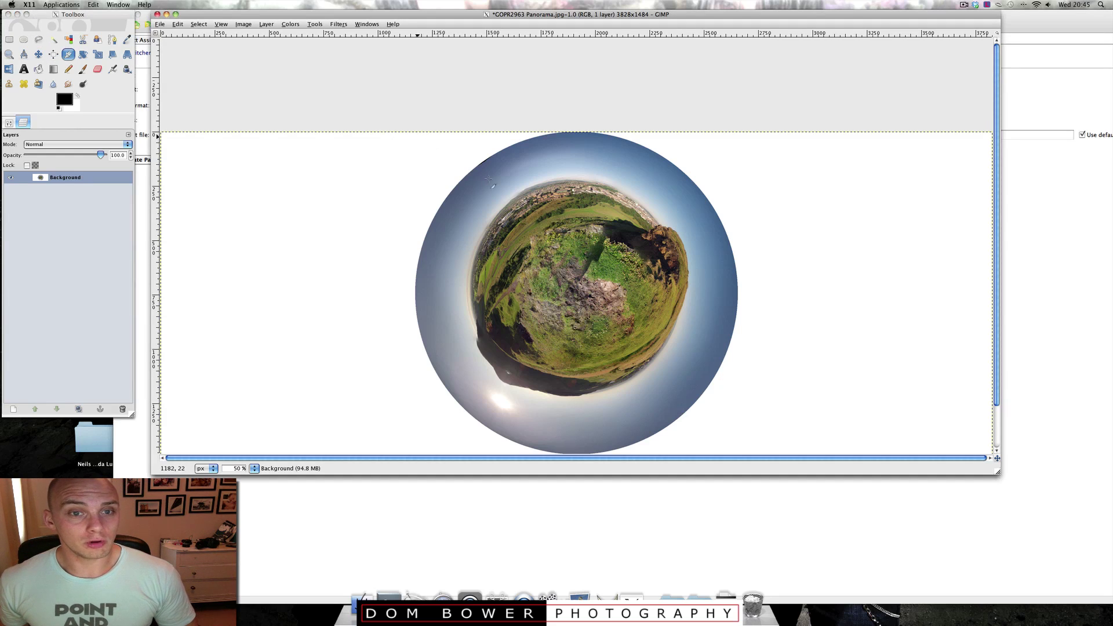
pyautogui.moveTo(418, 137); pyautogui.dragTo(733, 454)
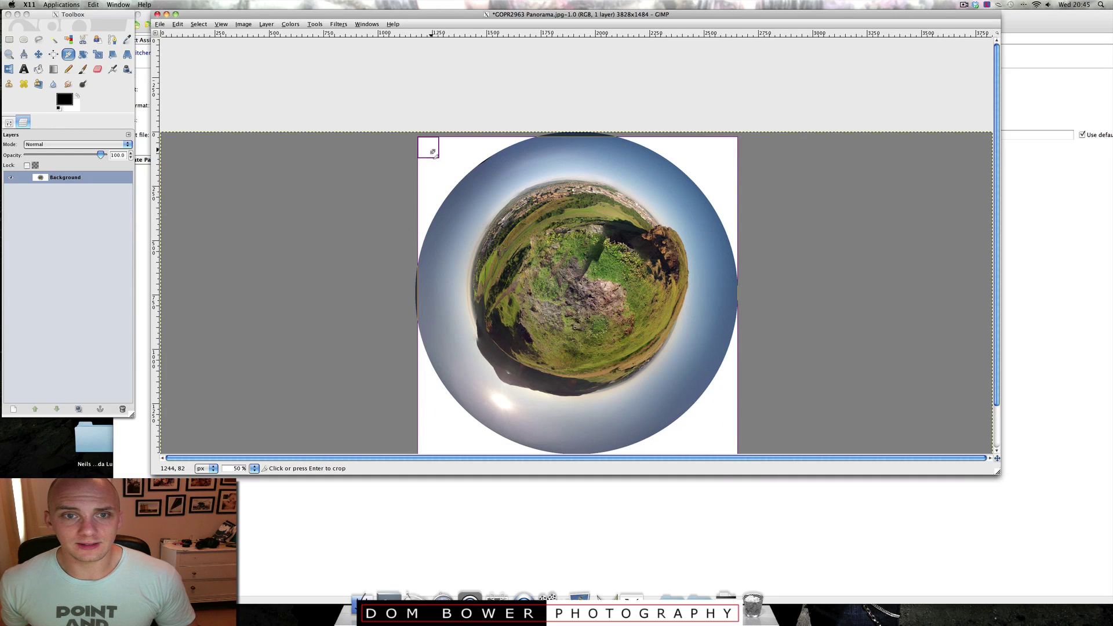
pyautogui.moveTo(427, 144); pyautogui.dragTo(429, 140)
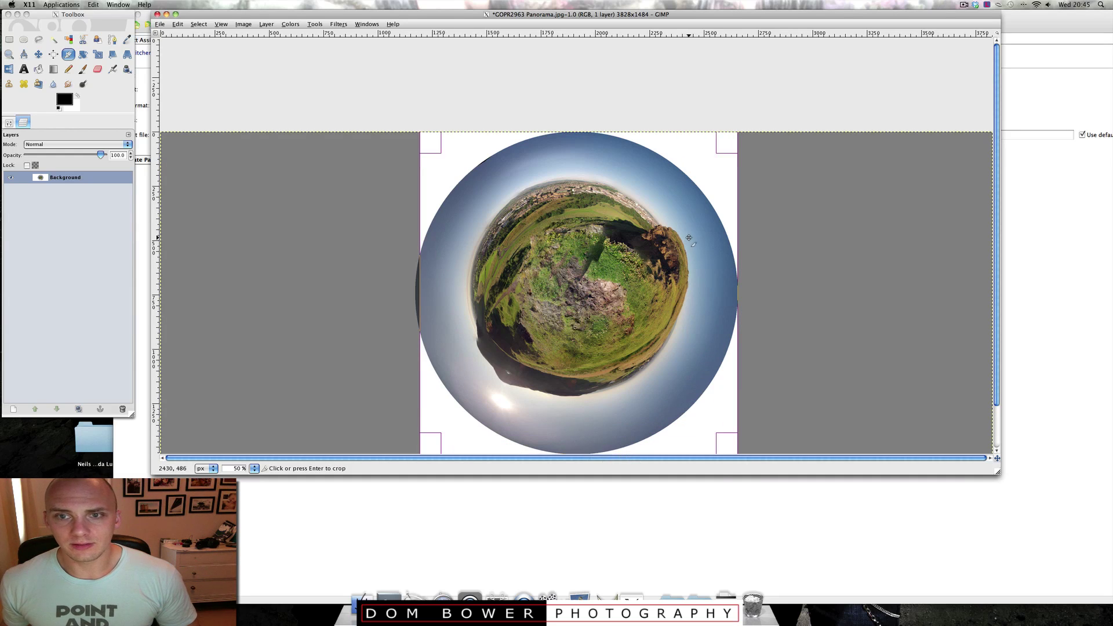
pyautogui.moveTo(423, 282); pyautogui.dragTo(418, 282)
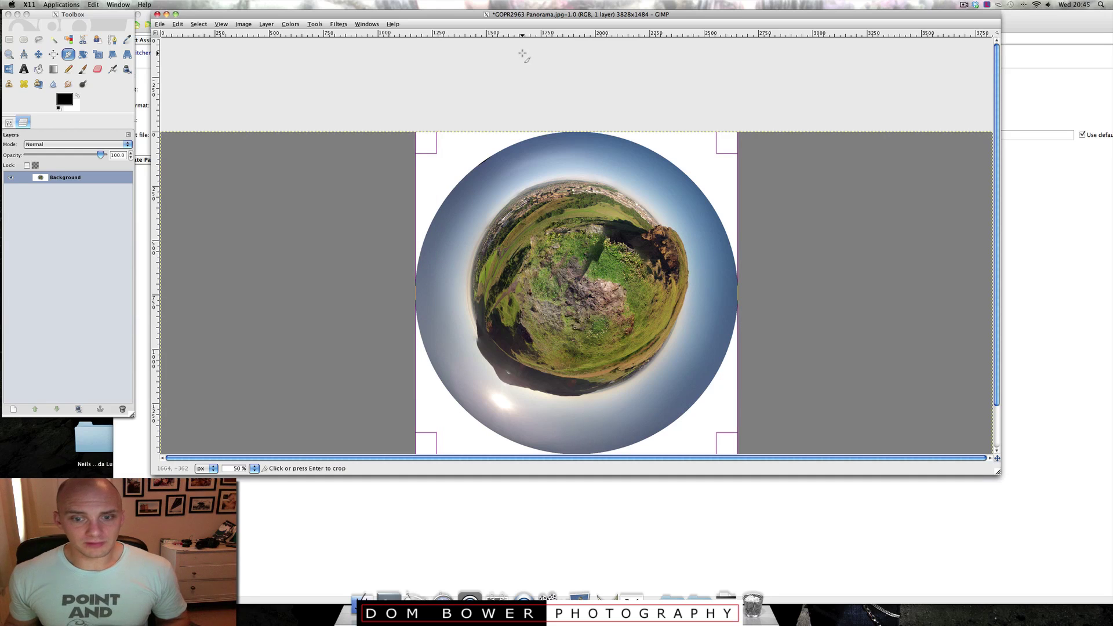
pyautogui.press('Return')
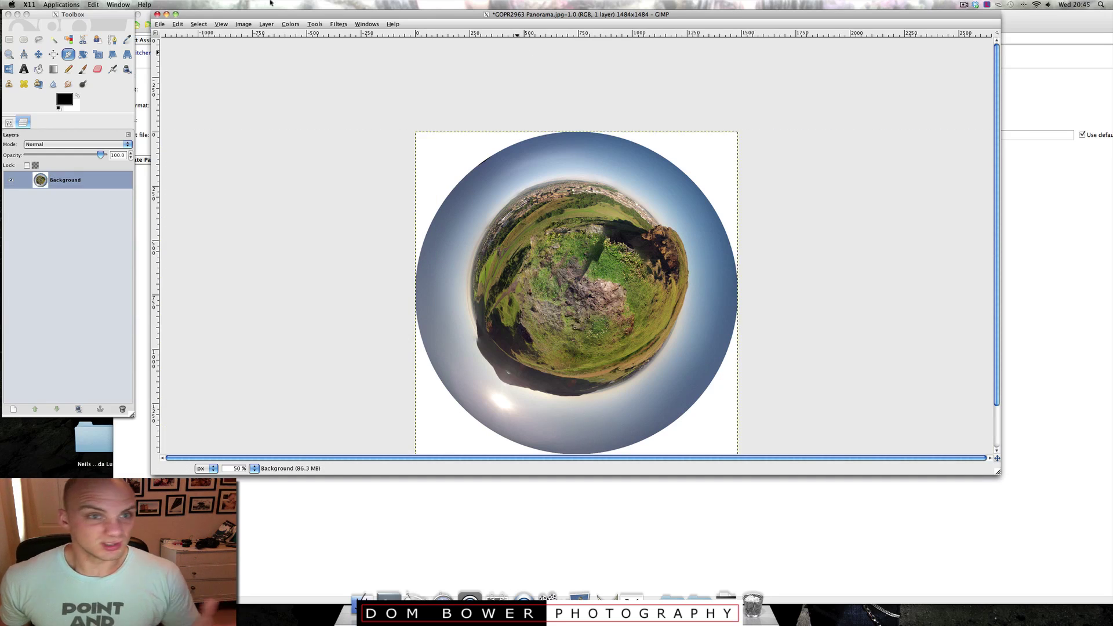
# Apply Lens Distortion with Main at about -27.8 so blue sky fills the square.
pyautogui.click(311, 25)
pyautogui.moveTo(338, 24)
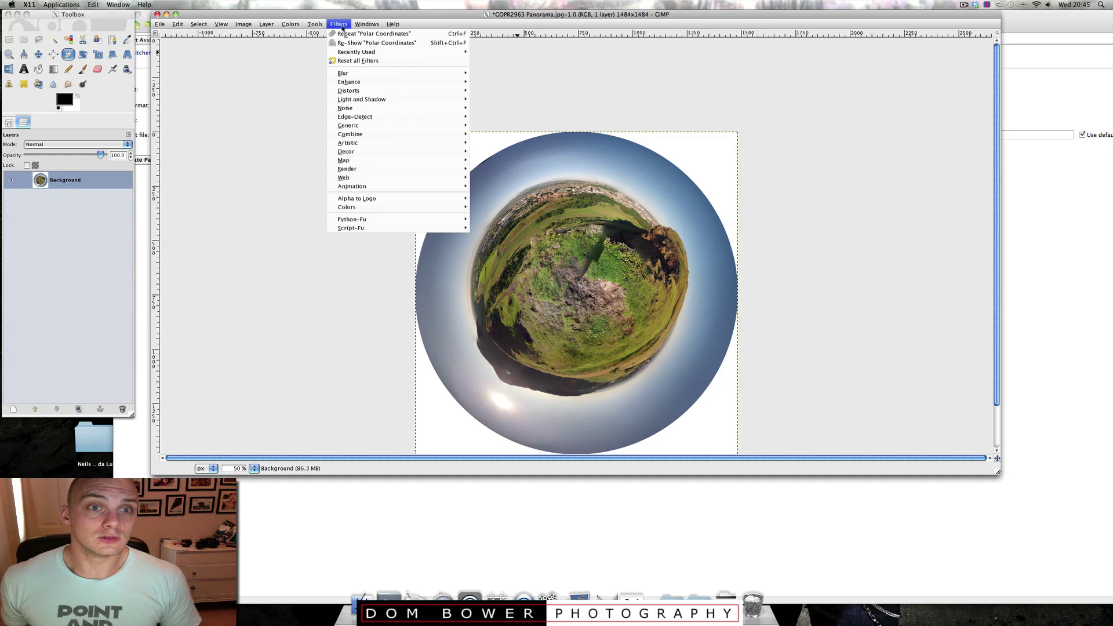
pyautogui.moveTo(358, 93)
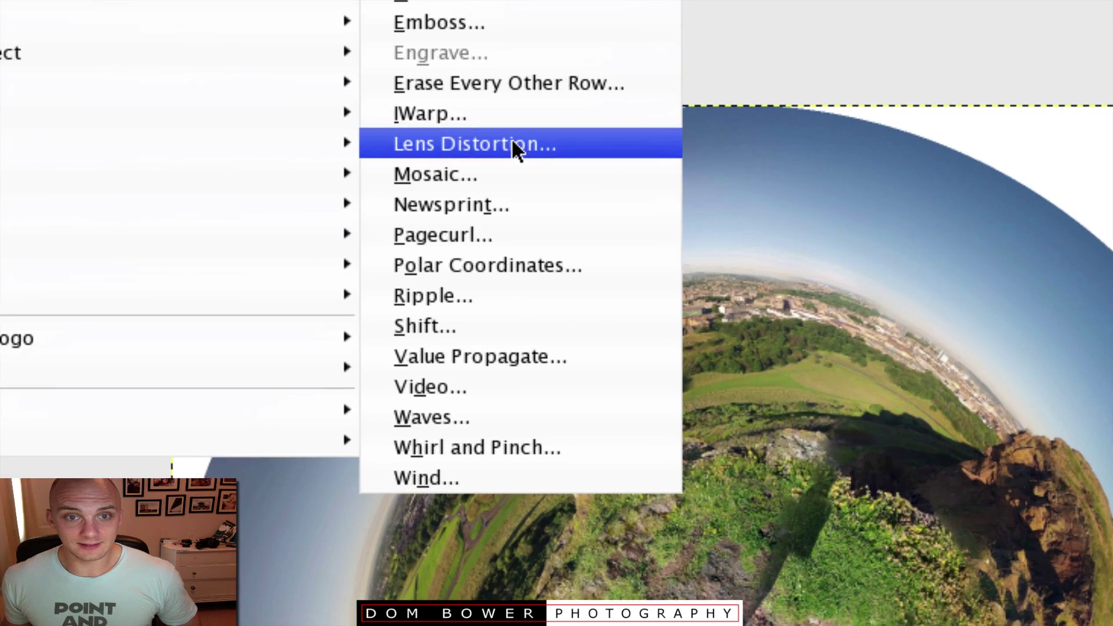
pyautogui.click(514, 145)
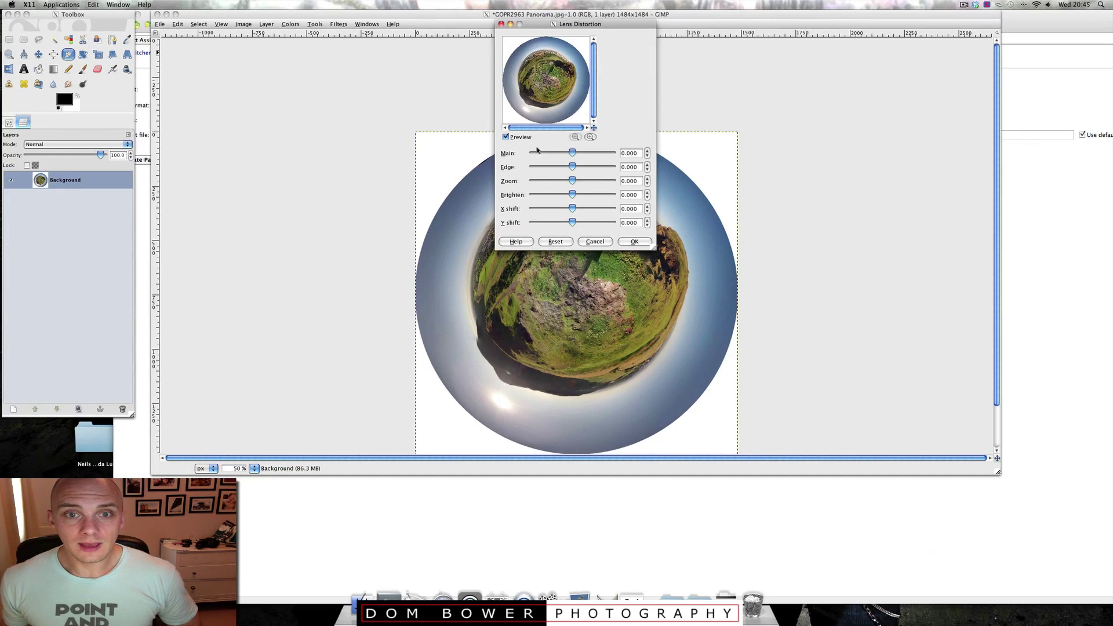
pyautogui.moveTo(573, 152); pyautogui.dragTo(556, 168)
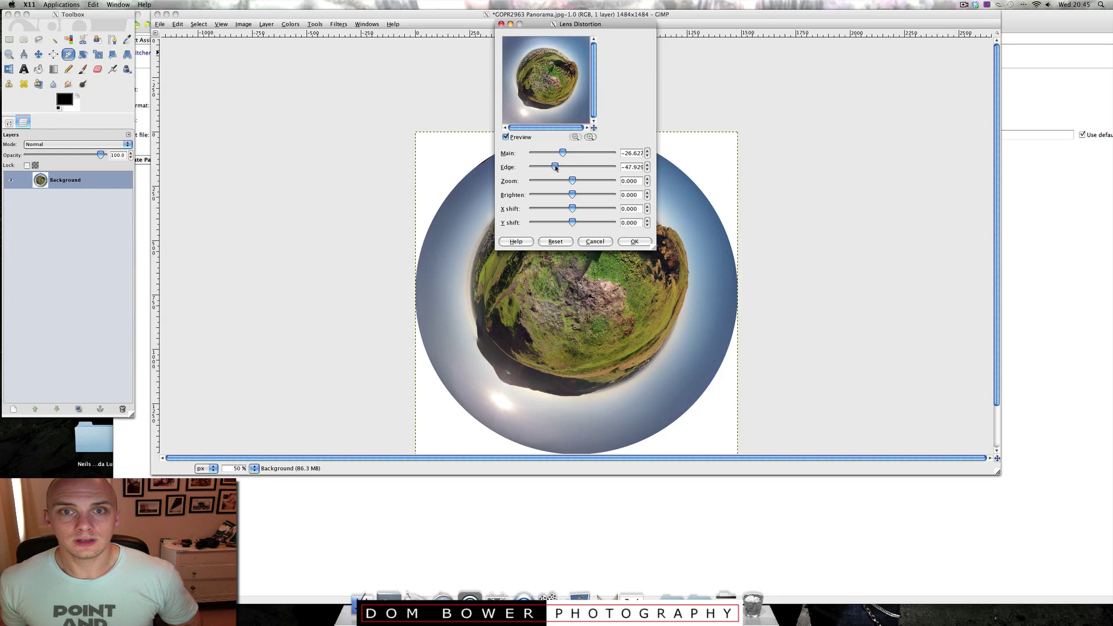
pyautogui.click(636, 242)
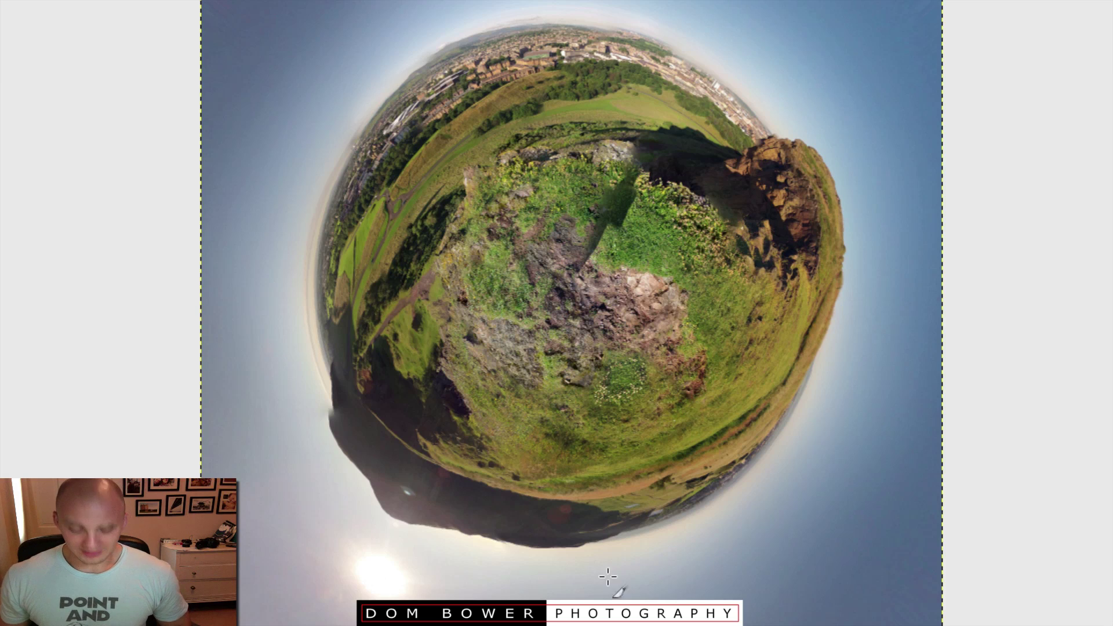
pyautogui.scroll(2, 611, 232)
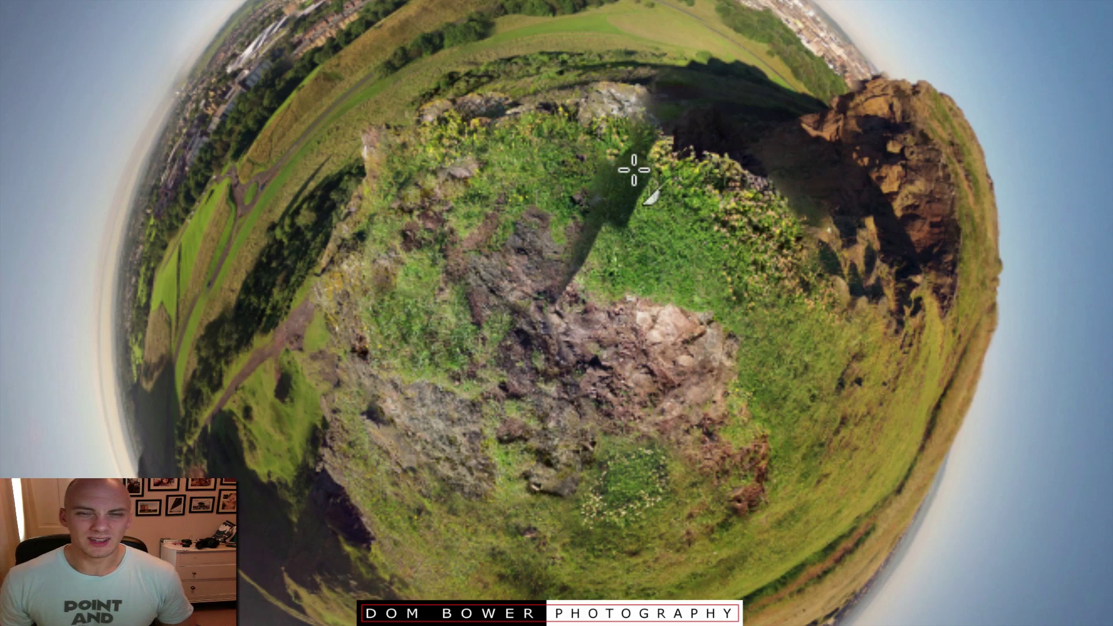
pyautogui.scroll(-2, 634, 169)
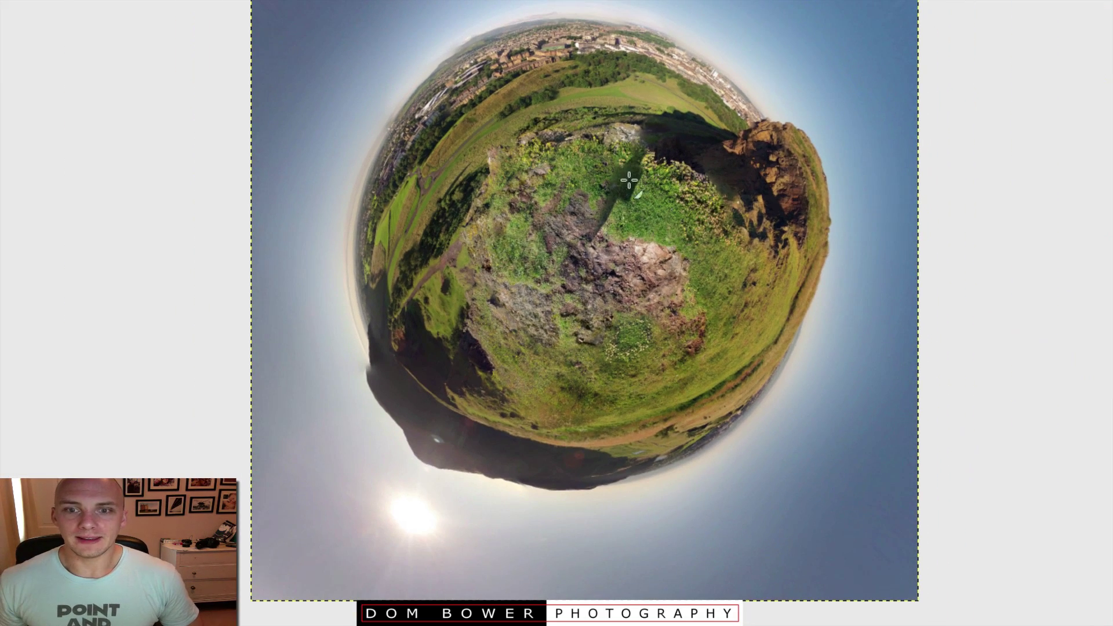